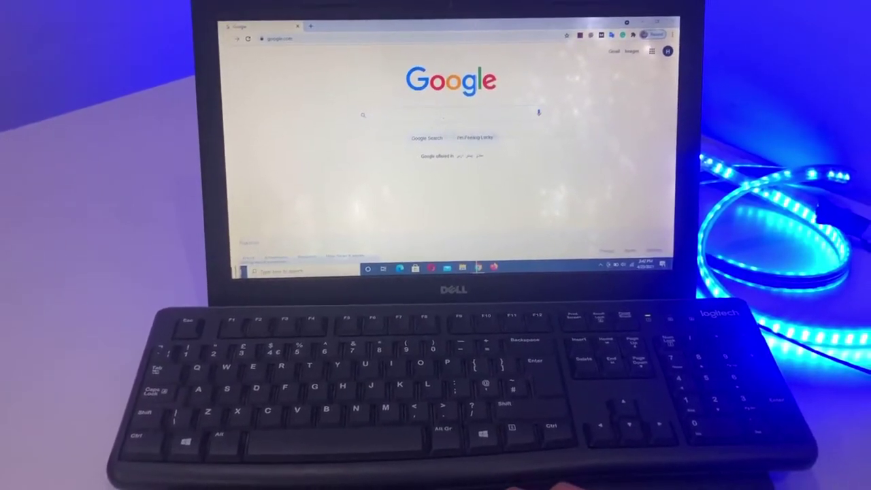
{"action": "key", "text": "super"}
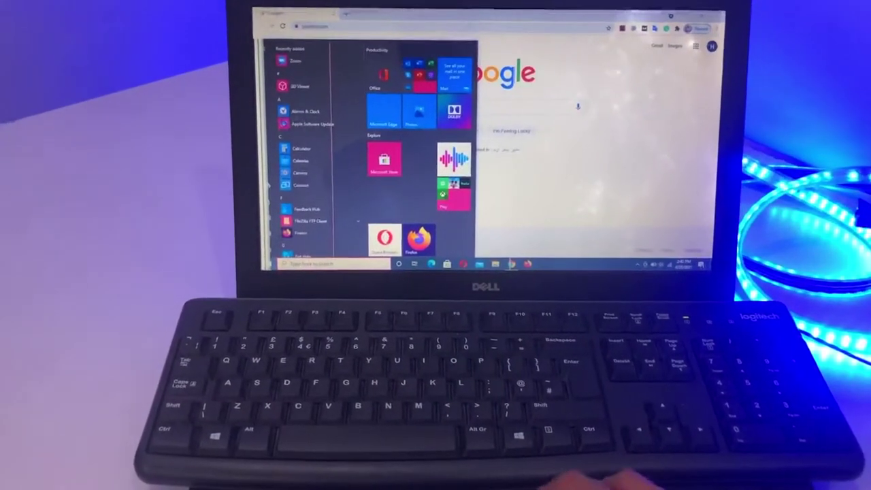
{"action": "key", "text": "super+d"}
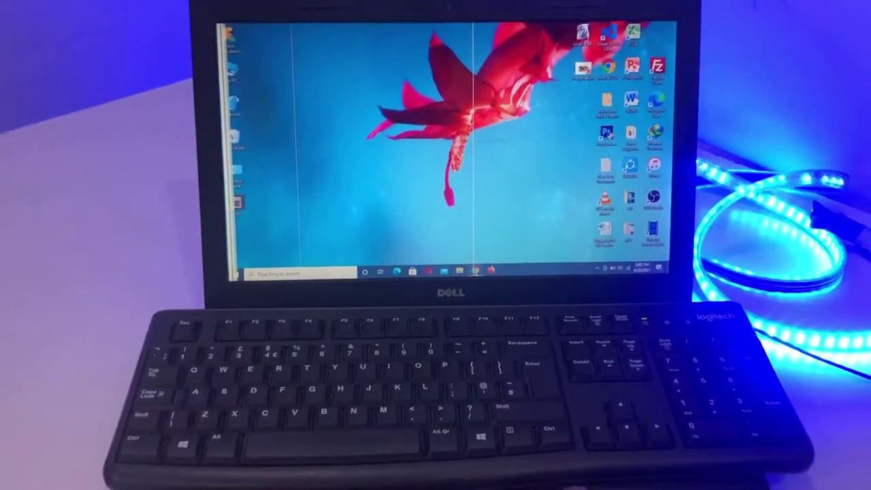
{"action": "key", "text": "super+d"}
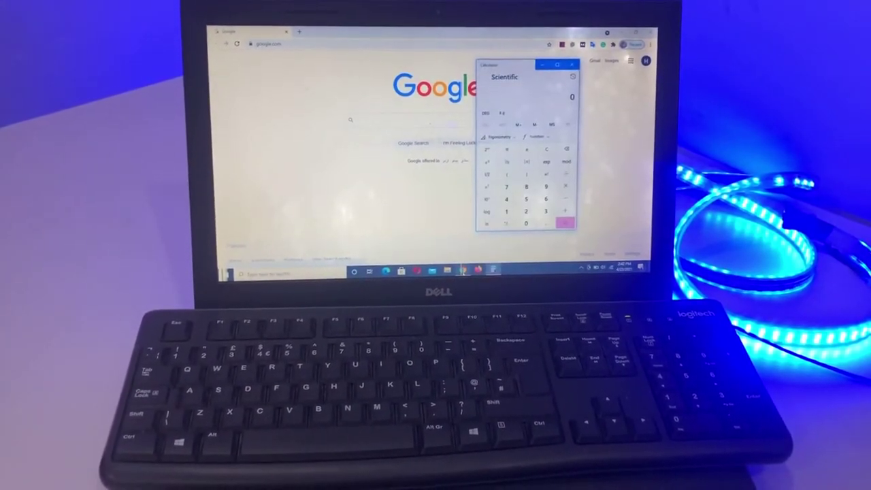
{"action": "left_click", "coordinate": [496, 118]}
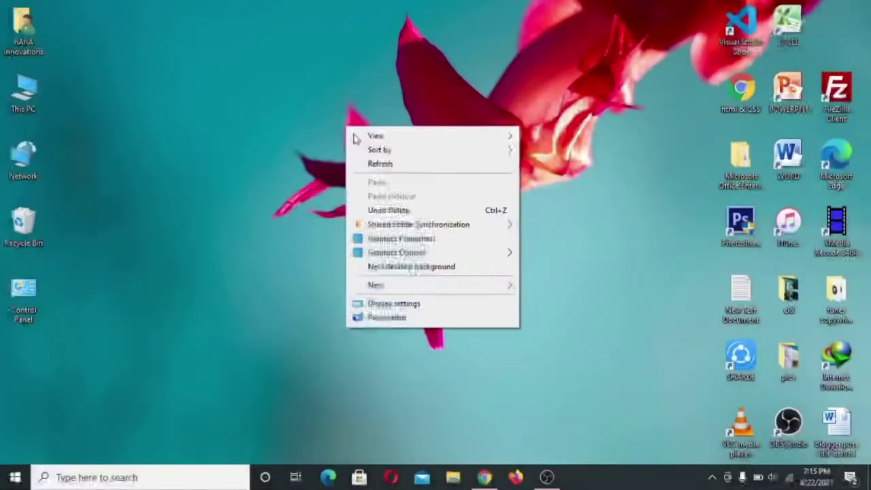
Refresh the Windows desktop twice
{"action": "left_click", "coordinate": [375, 164]}
{"action": "right_click", "coordinate": [372, 157]}
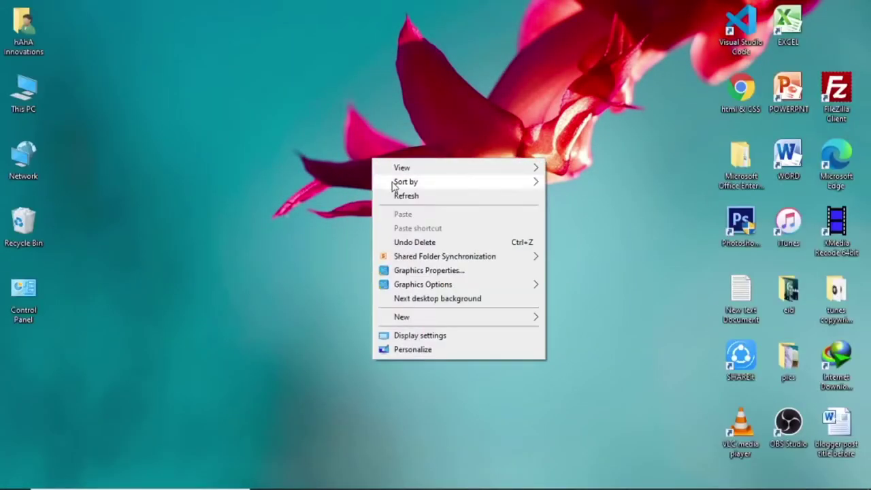
{"action": "left_click", "coordinate": [401, 196]}
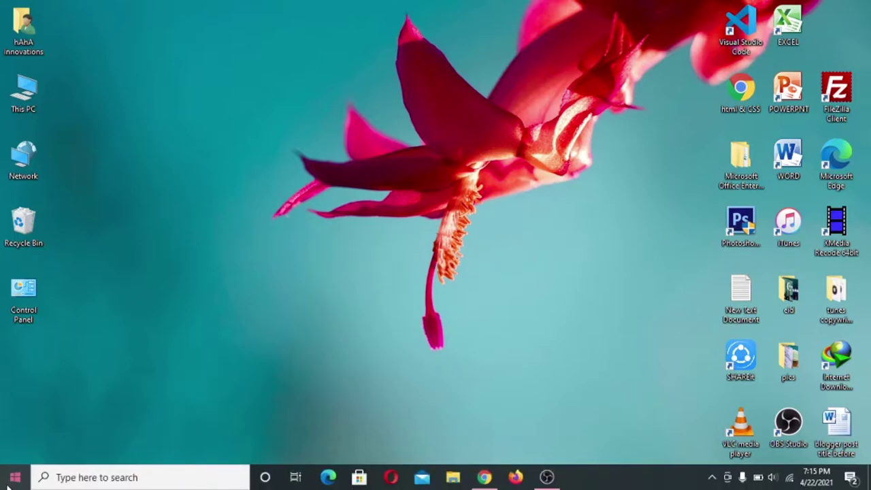
Launch the Calculator app from a Windows search for "CALCU", and close it again
{"action": "left_click", "coordinate": [15, 477]}
{"action": "left_click", "coordinate": [86, 475]}
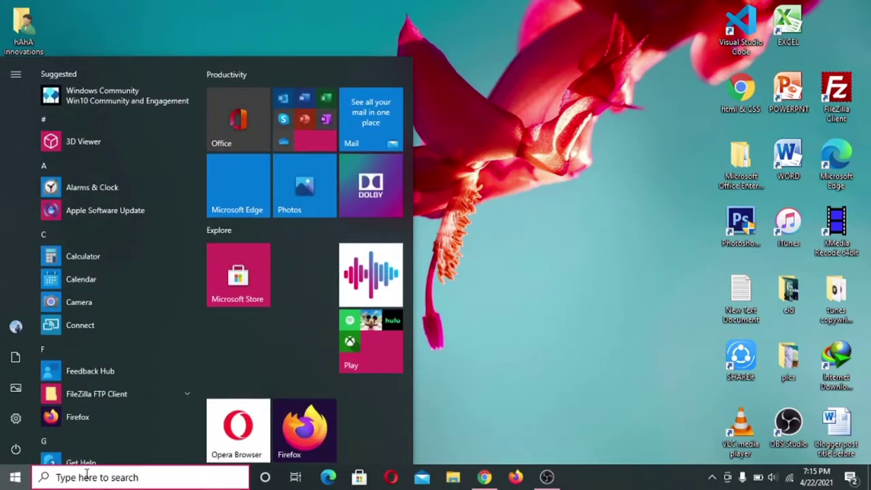
{"action": "type", "text": "CAL"}
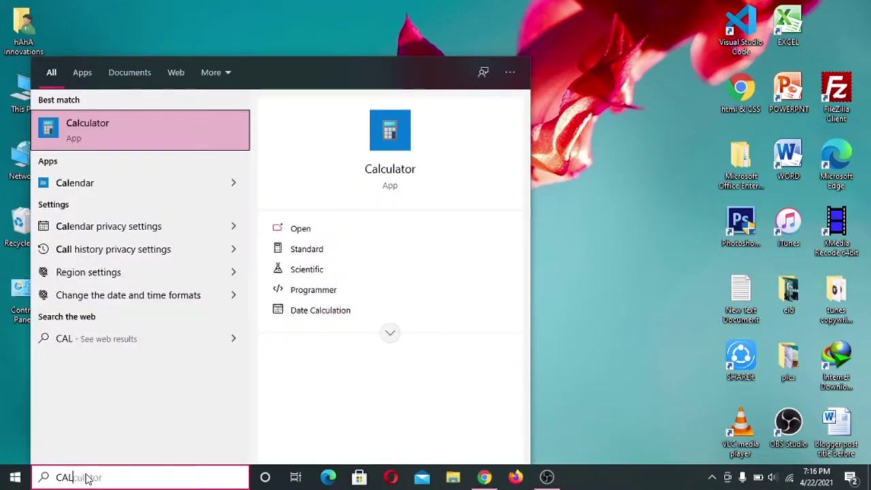
{"action": "type", "text": "CU"}
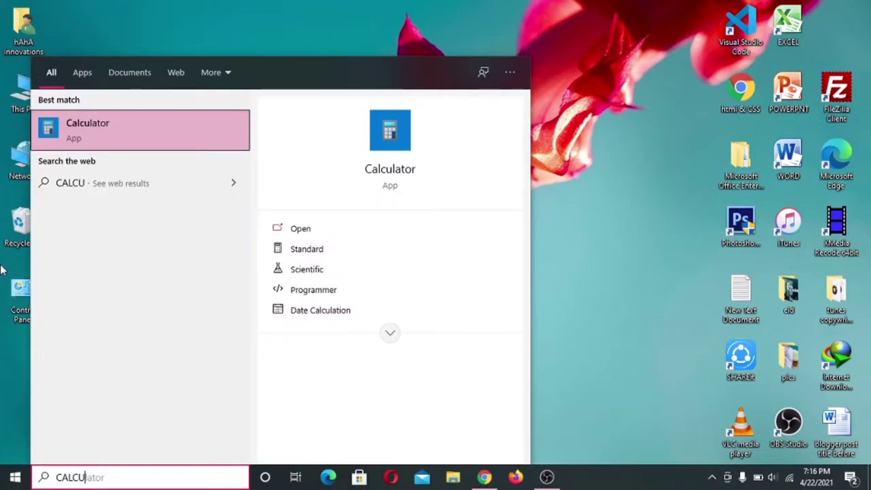
{"action": "left_click", "coordinate": [140, 143]}
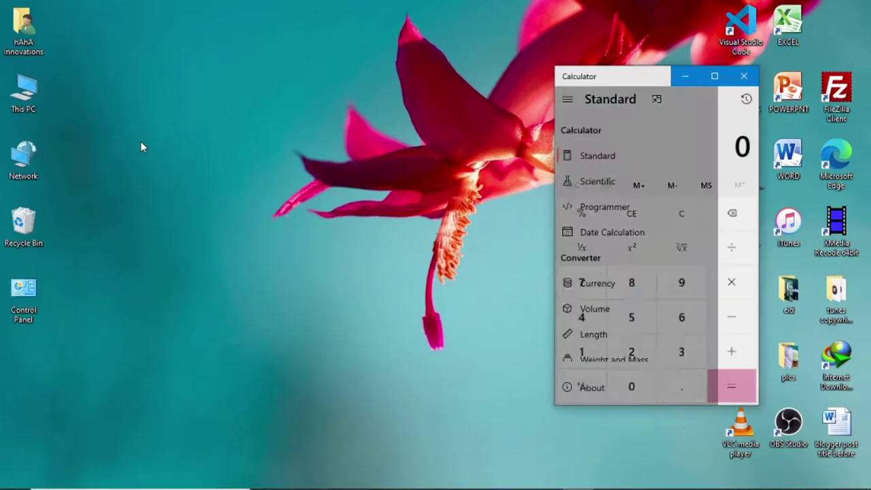
{"action": "left_click_drag", "start_coordinate": [632, 75], "coordinate": [587, 24]}
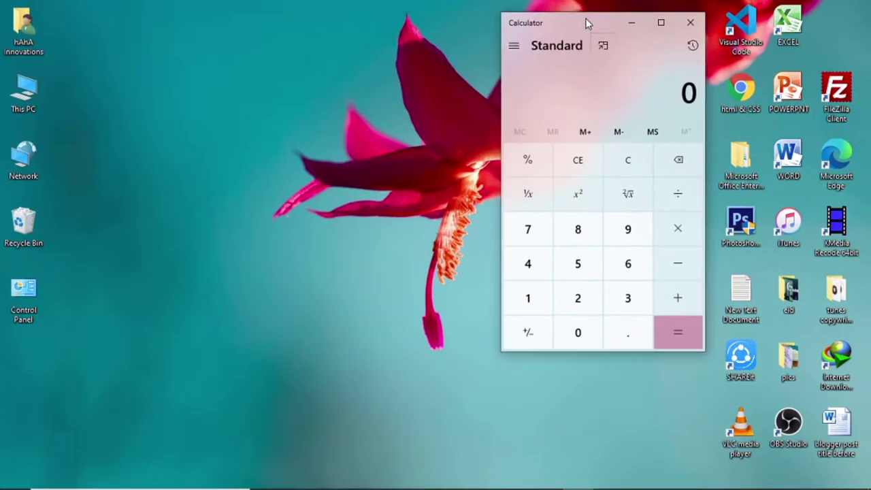
{"action": "left_click", "coordinate": [18, 345]}
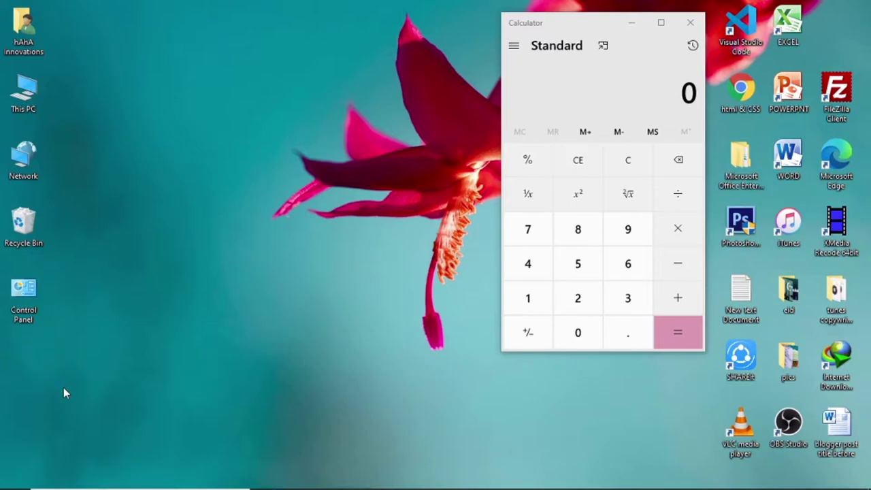
{"action": "left_click", "coordinate": [690, 24]}
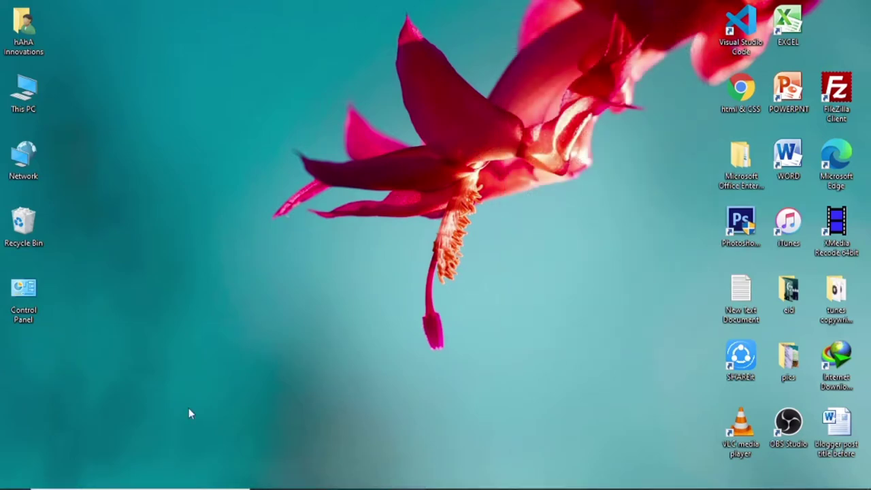
Search Windows for "CAL" and examine which actions are offered for the Calculator app, then dismiss the search
{"action": "key", "text": "super"}
{"action": "type", "text": "CAL"}
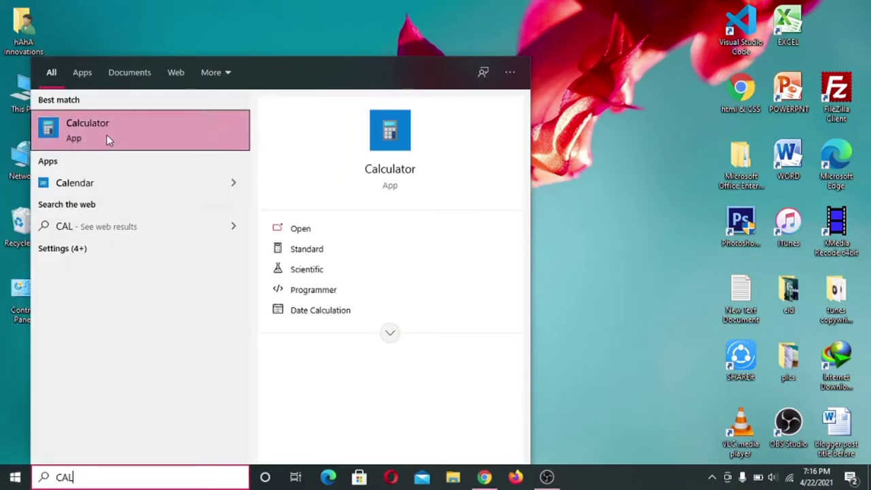
{"action": "right_click", "coordinate": [107, 139]}
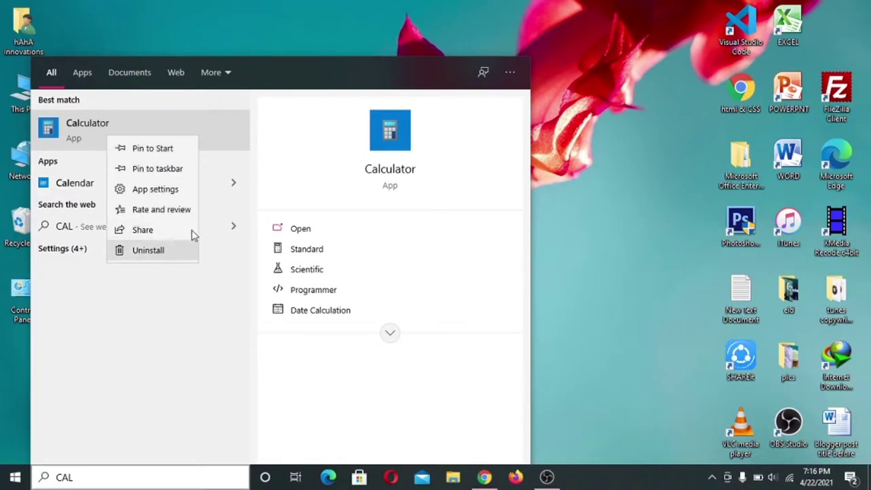
{"action": "left_click", "coordinate": [563, 174]}
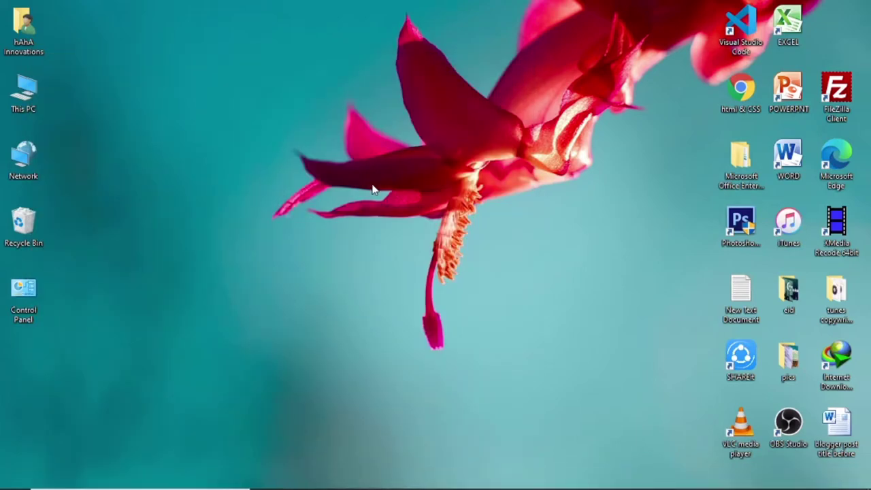
{"action": "key", "text": "super"}
{"action": "key", "text": "super"}
Browse from This PC to the System32 folder inside the Windows folder on Local Disk (C:)
{"action": "double_click", "coordinate": [23, 92]}
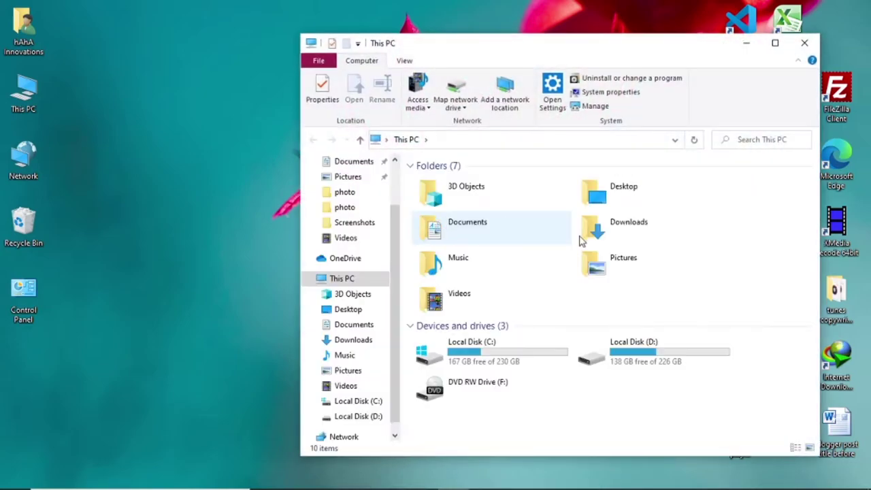
{"action": "double_click", "coordinate": [511, 362]}
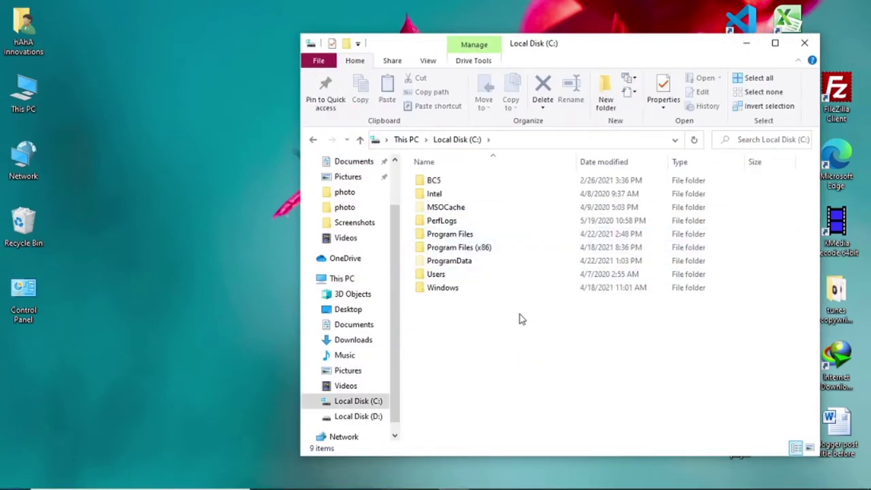
{"action": "double_click", "coordinate": [534, 291]}
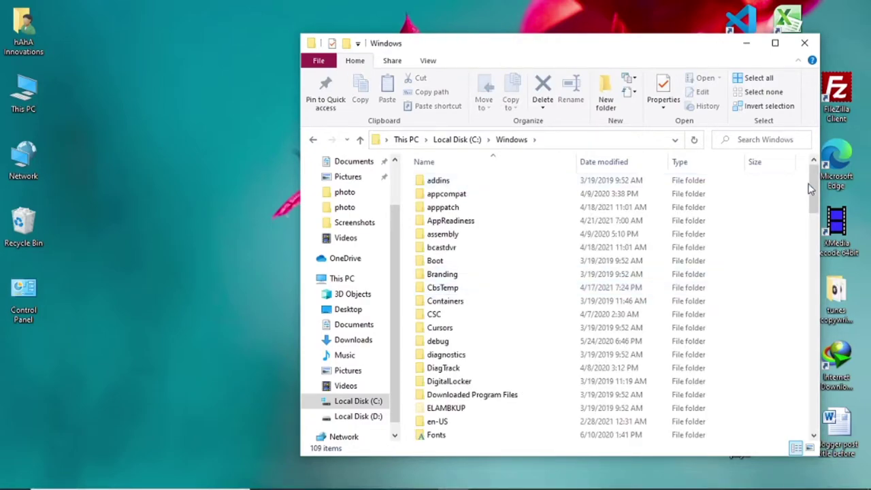
{"action": "scroll", "coordinate": [782, 184], "scroll_direction": "down", "scroll_amount": 7}
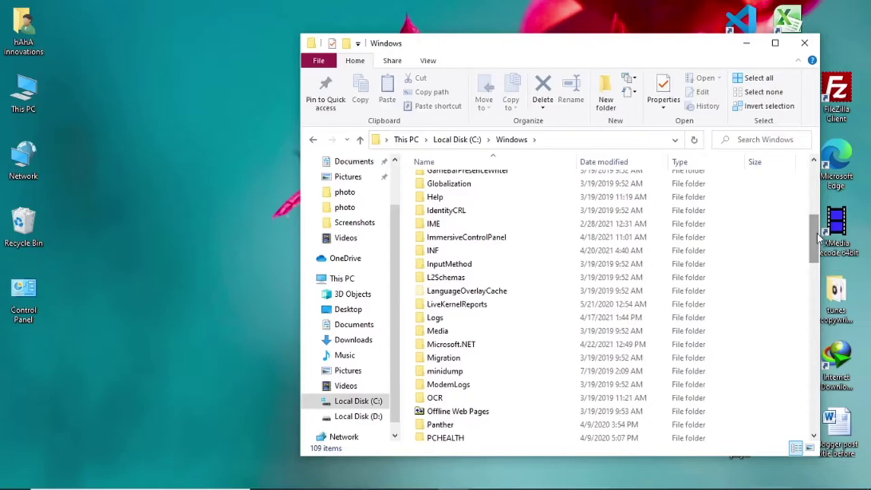
{"action": "scroll", "coordinate": [593, 342], "scroll_direction": "down", "scroll_amount": 10}
{"action": "key", "text": "s"}
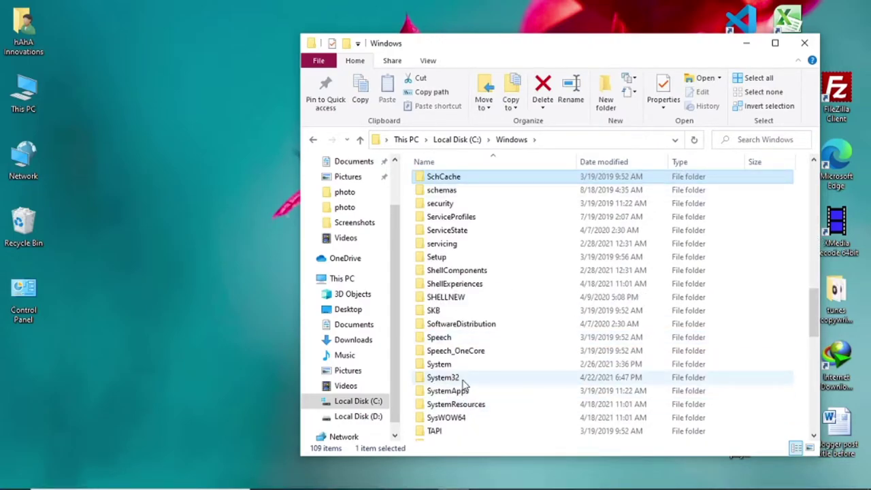
{"action": "left_click", "coordinate": [466, 382]}
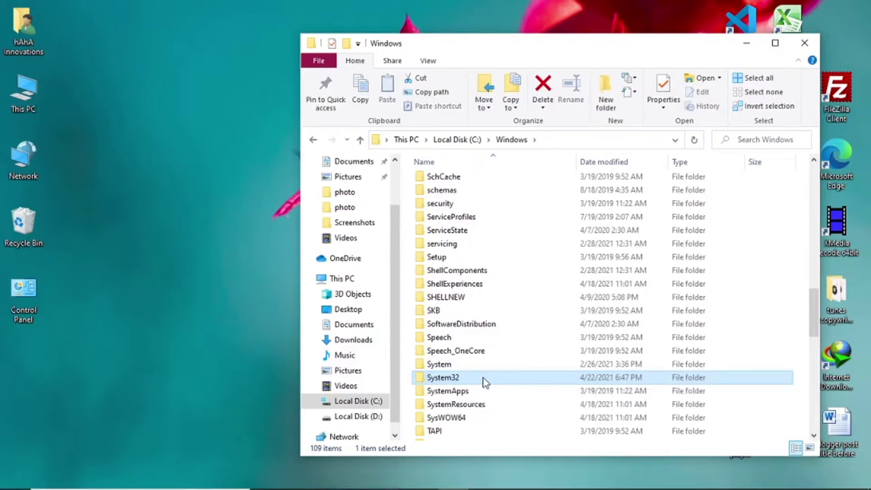
{"action": "double_click", "coordinate": [483, 383]}
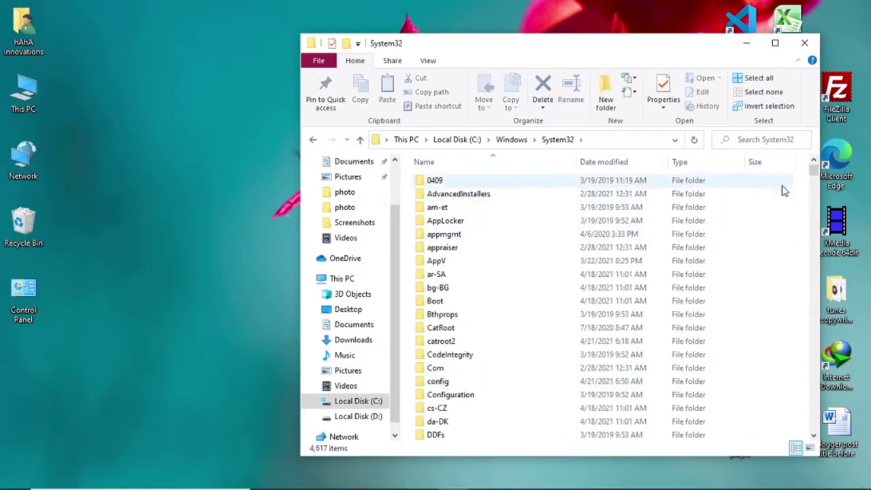
Locate and select the calc application in the System32 folder
{"action": "left_click_drag", "start_coordinate": [814, 175], "coordinate": [815, 198]}
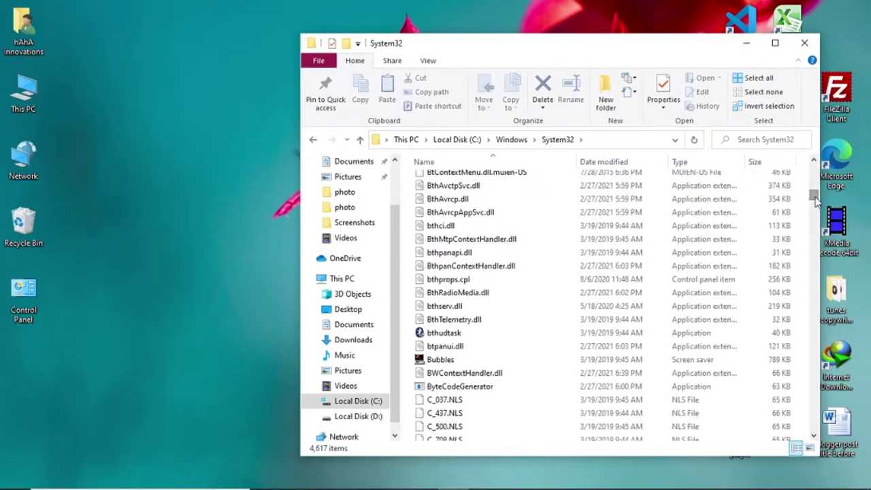
{"action": "left_click", "coordinate": [564, 387]}
{"action": "key", "text": "Down"}
{"action": "key", "text": "Down"}
{"action": "key", "text": "Down"}
{"action": "key", "text": "Down"}
{"action": "key", "text": "Down"}
{"action": "key", "text": "Down"}
{"action": "key", "text": "Down"}
{"action": "key", "text": "Down"}
{"action": "key", "text": "Down"}
{"action": "key", "text": "Down"}
{"action": "key", "text": "Down"}
{"action": "key", "text": "Down"}
{"action": "key", "text": "Down"}
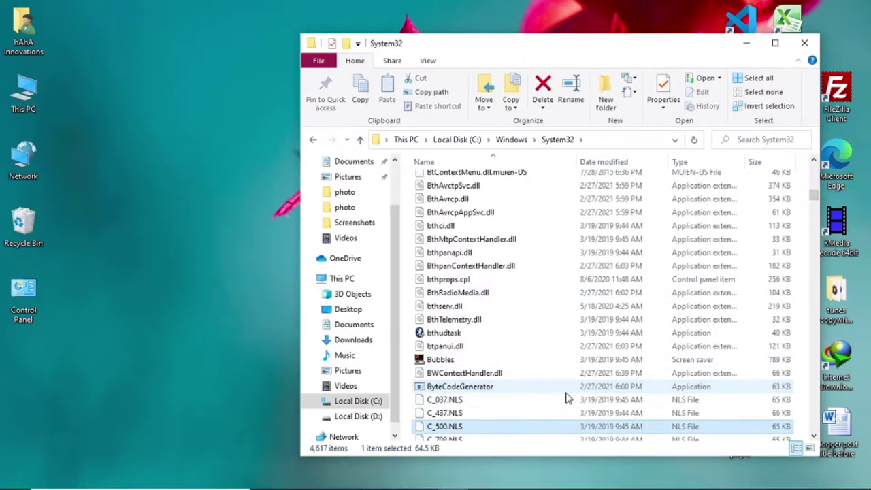
{"action": "key", "text": "Down"}
{"action": "key", "text": "Down"}
{"action": "key", "text": "Down"}
{"action": "key", "text": "Down"}
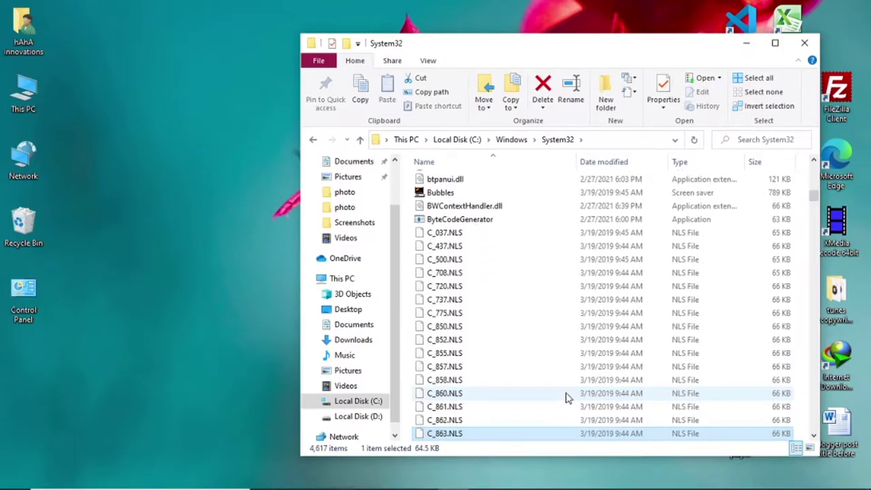
{"action": "key", "text": "Down"}
{"action": "key", "text": "Down"}
{"action": "key", "text": "Down"}
{"action": "key", "text": "Down"}
{"action": "key", "text": "Down"}
{"action": "key", "text": "Down"}
{"action": "key", "text": "Down"}
{"action": "key", "text": "Down"}
{"action": "key", "text": "Down"}
{"action": "key", "text": "Down"}
{"action": "key", "text": "Down"}
{"action": "key", "text": "Down"}
{"action": "key", "text": "Down"}
{"action": "key", "text": "Down"}
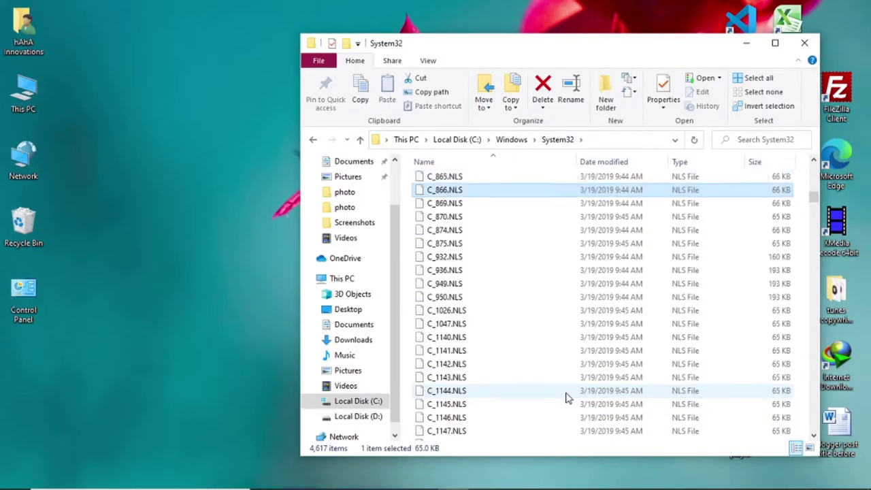
{"action": "key", "text": "Down"}
{"action": "key", "text": "Down"}
{"action": "key", "text": "Down"}
{"action": "key", "text": "Down"}
{"action": "key", "text": "Down"}
{"action": "key", "text": "Down"}
{"action": "key", "text": "Down"}
{"action": "key", "text": "Down"}
{"action": "key", "text": "Down"}
{"action": "key", "text": "Down"}
{"action": "key", "text": "Down"}
{"action": "key", "text": "Down"}
{"action": "key", "text": "Down"}
{"action": "key", "text": "Down"}
{"action": "key", "text": "Down"}
{"action": "key", "text": "Down"}
{"action": "key", "text": "Down"}
{"action": "key", "text": "Down"}
{"action": "key", "text": "Down"}
{"action": "key", "text": "Down"}
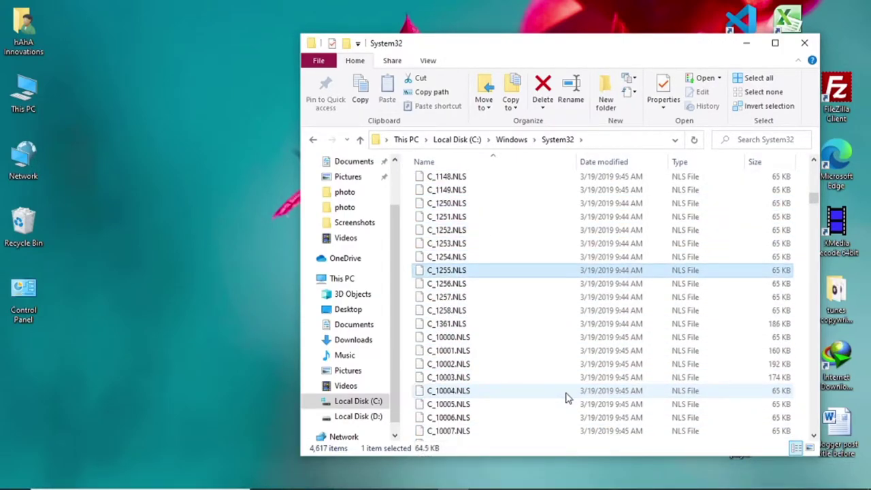
{"action": "key", "text": "Down"}
{"action": "key", "text": "Down"}
{"action": "key", "text": "Down"}
{"action": "key", "text": "Down"}
{"action": "key", "text": "Down"}
{"action": "key", "text": "Down"}
{"action": "key", "text": "Down"}
{"action": "key", "text": "Down"}
{"action": "key", "text": "Down"}
{"action": "key", "text": "Down"}
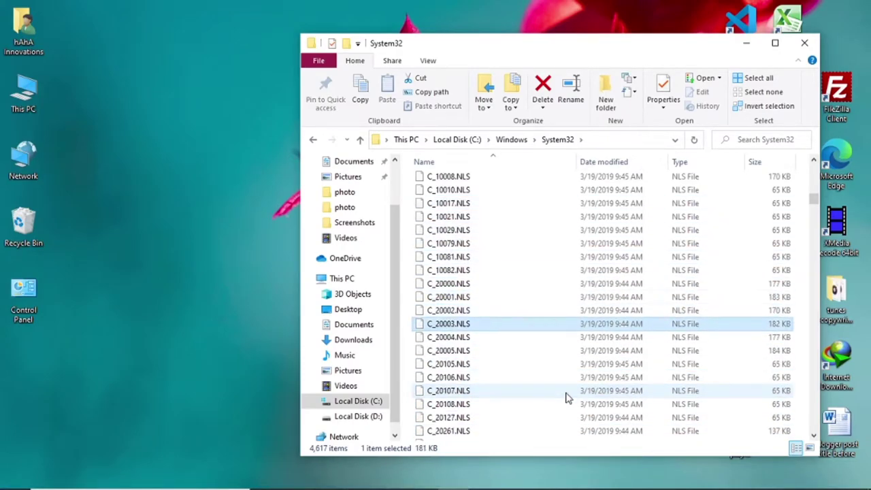
{"action": "type", "text": "ca"}
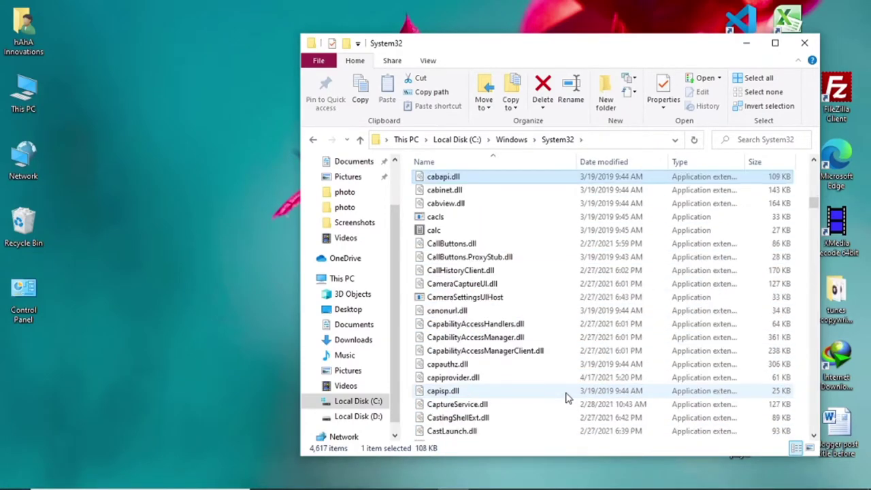
{"action": "type", "text": "cal"}
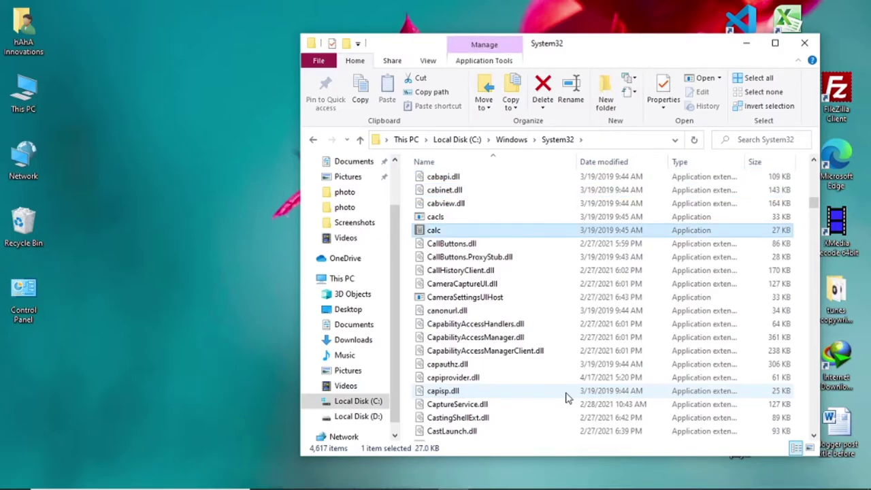
{"action": "key", "text": "Down"}
{"action": "key", "text": "Up"}
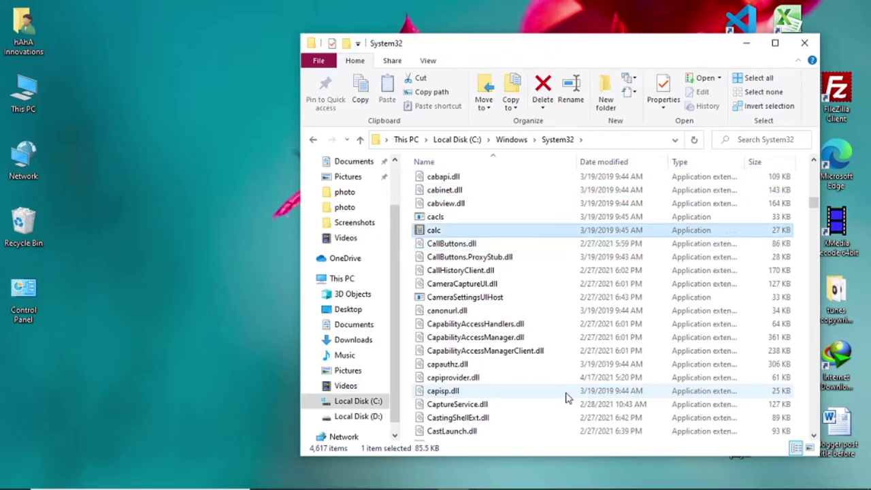
{"action": "key", "text": "Down"}
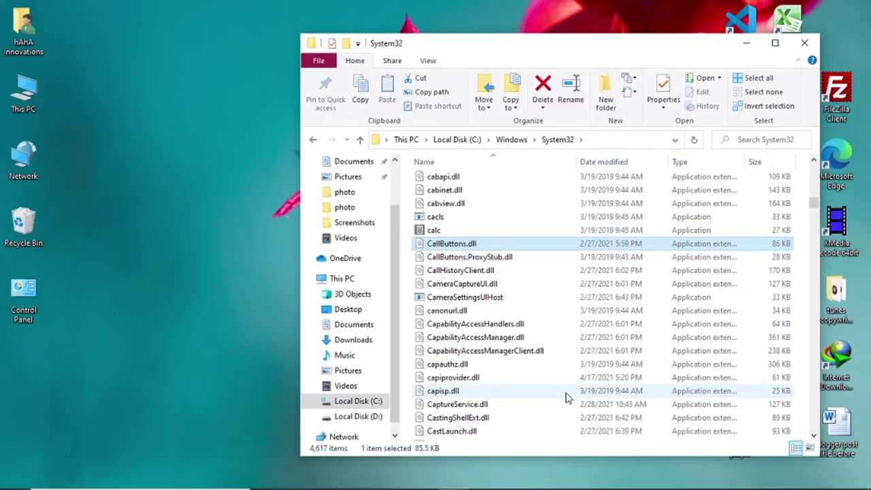
{"action": "key", "text": "Up"}
{"action": "key", "text": "Up"}
{"action": "key", "text": "Down"}
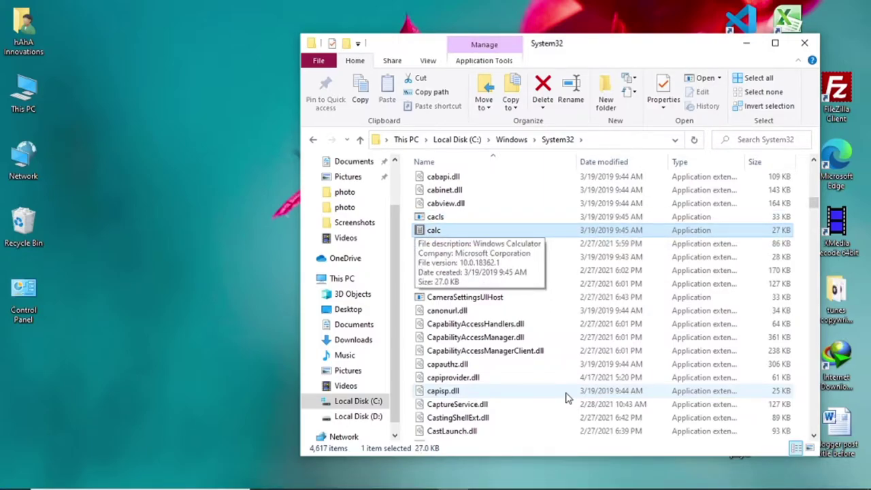
Create a desktop shortcut for the calc application in System32, and close the folder window
{"action": "right_click", "coordinate": [491, 233]}
{"action": "mouse_move", "coordinate": [573, 385]}
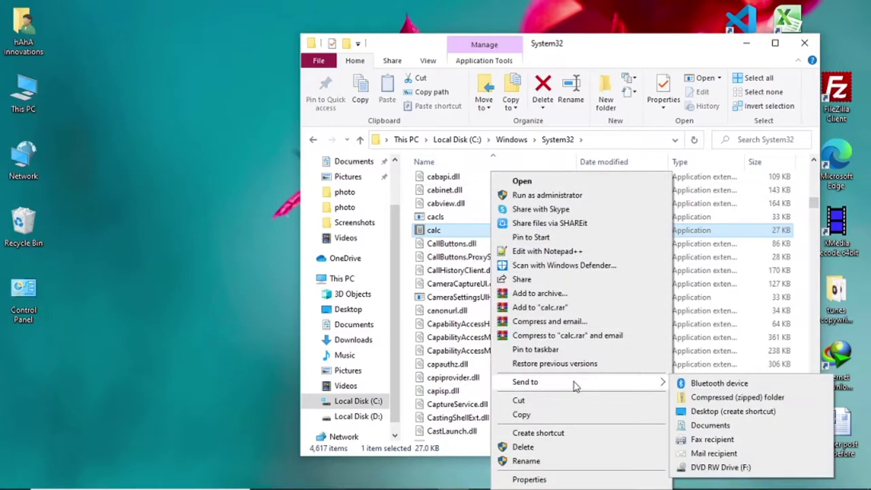
{"action": "left_click", "coordinate": [718, 414]}
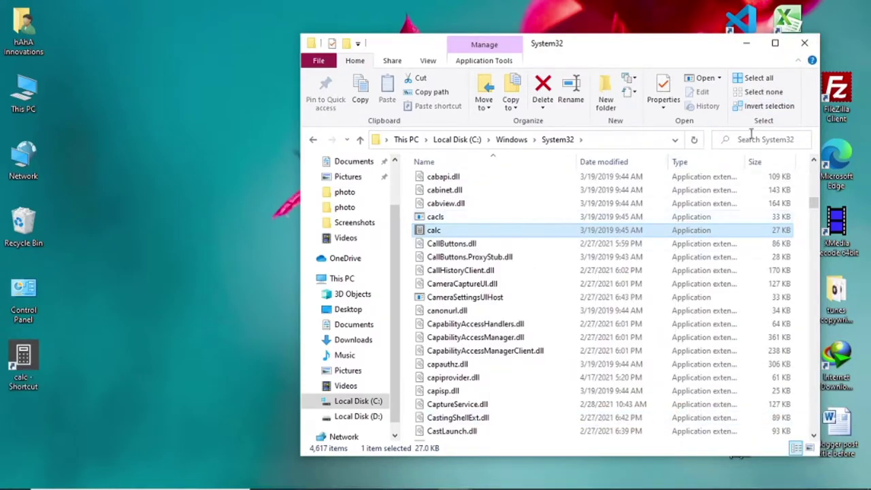
{"action": "left_click", "coordinate": [804, 43]}
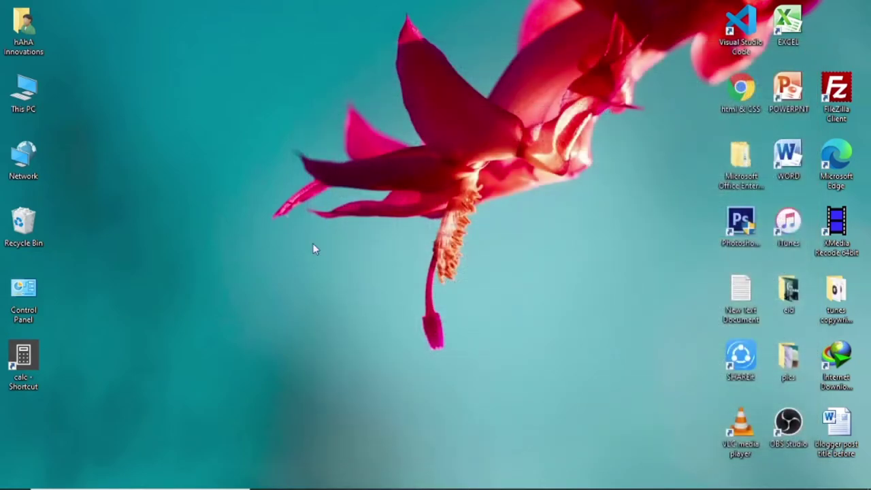
Rename the new Calculator shortcut on the desktop as calc
{"action": "right_click", "coordinate": [30, 381]}
{"action": "left_click", "coordinate": [85, 348]}
{"action": "key", "text": "Left"}
{"action": "key", "text": "Down"}
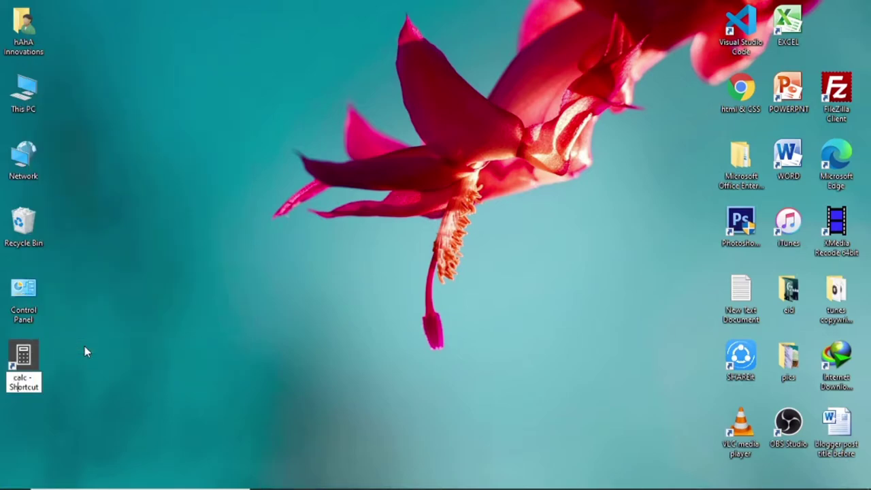
{"action": "key", "text": "Delete"}
{"action": "key", "text": "Delete"}
{"action": "key", "text": "Delete"}
{"action": "key", "text": "Delete"}
{"action": "key", "text": "Delete"}
{"action": "key", "text": "Delete"}
{"action": "key", "text": "BackSpace"}
{"action": "key", "text": "BackSpace"}
{"action": "key", "text": "BackSpace"}
{"action": "key", "text": "BackSpace"}
{"action": "key", "text": "Return"}
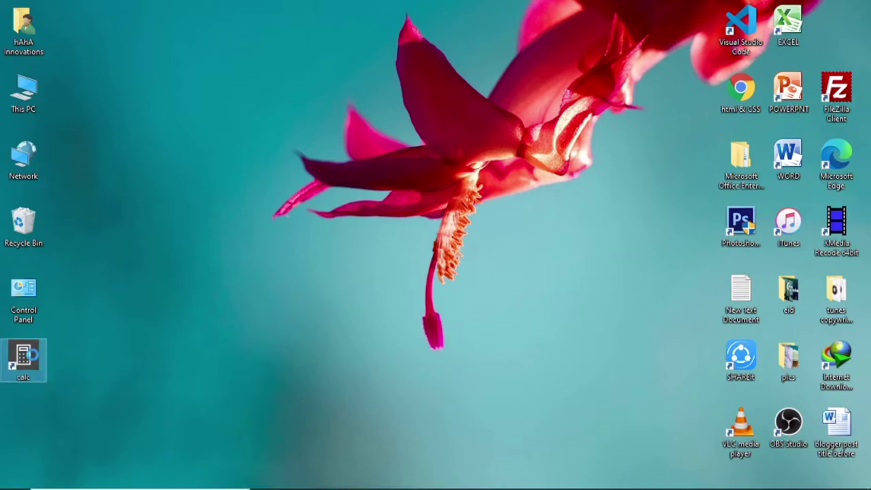
Test the calc desktop shortcut by launching Calculator from it, and close the app again
{"action": "right_click", "coordinate": [34, 361]}
{"action": "left_click", "coordinate": [94, 384]}
{"action": "double_click", "coordinate": [30, 366]}
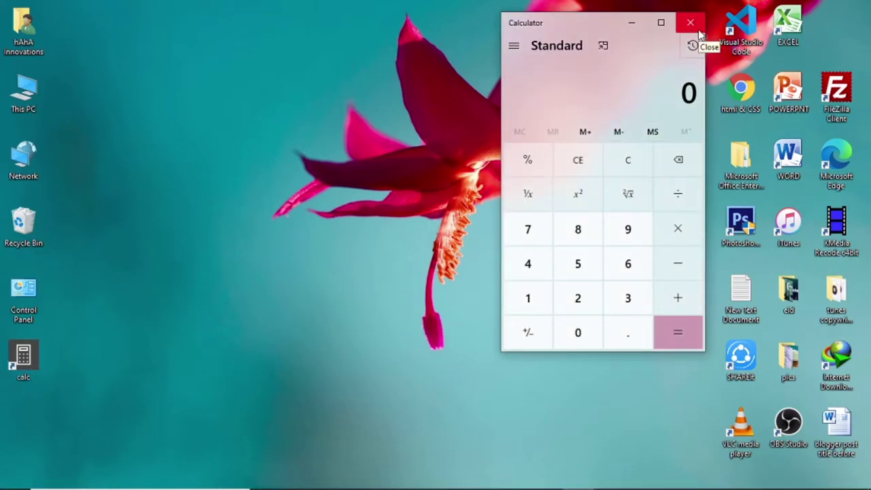
{"action": "left_click", "coordinate": [690, 22]}
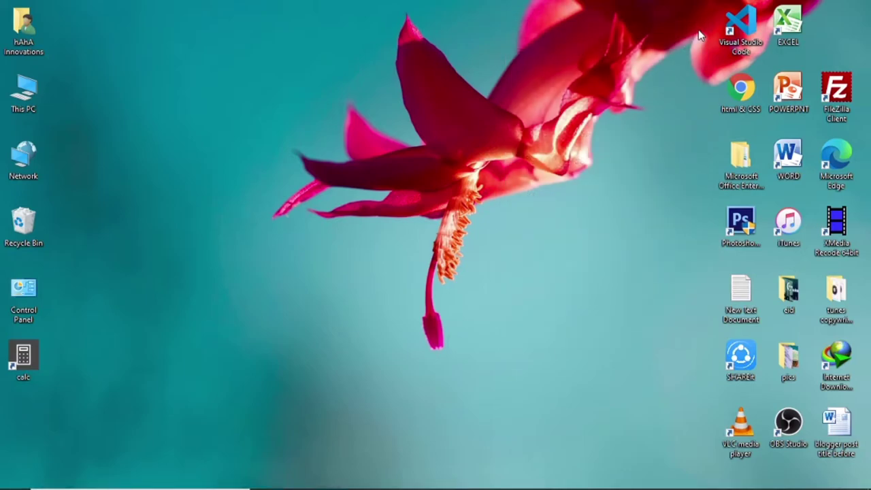
Assign Ctrl + Alt + C as the shortcut key in the calc shortcut's properties, save it and refresh the desktop
{"action": "right_click", "coordinate": [38, 348]}
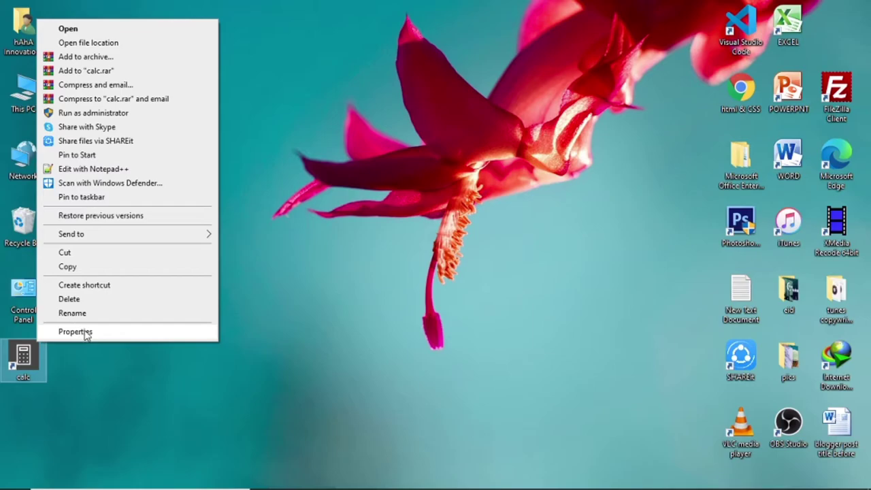
{"action": "left_click", "coordinate": [74, 332]}
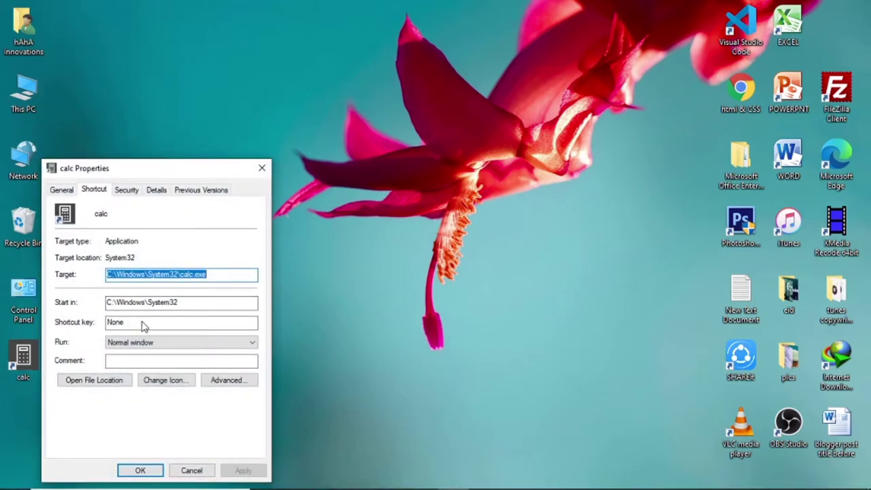
{"action": "left_click", "coordinate": [143, 325]}
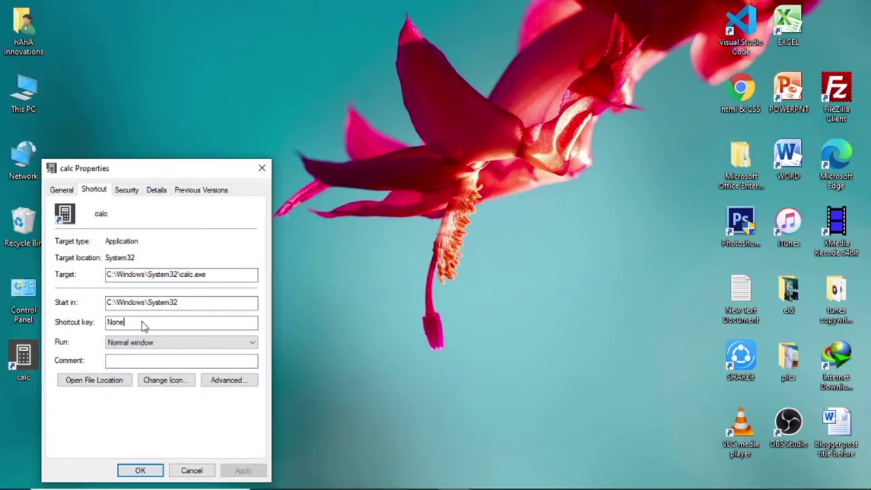
{"action": "key", "text": "ctrl+alt+q"}
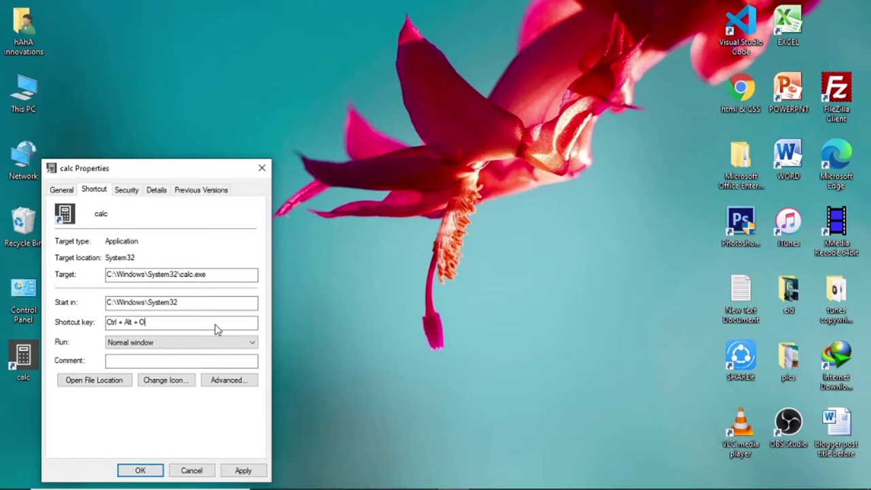
{"action": "key", "text": "ctrl+alt+Caps_Lock"}
{"action": "key", "text": "ctrl+alt+x"}
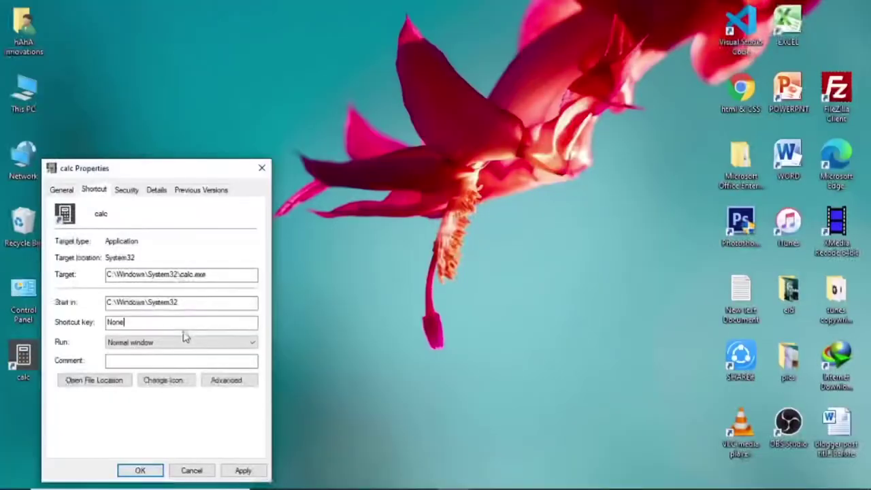
{"action": "key", "text": "ctrl+alt"}
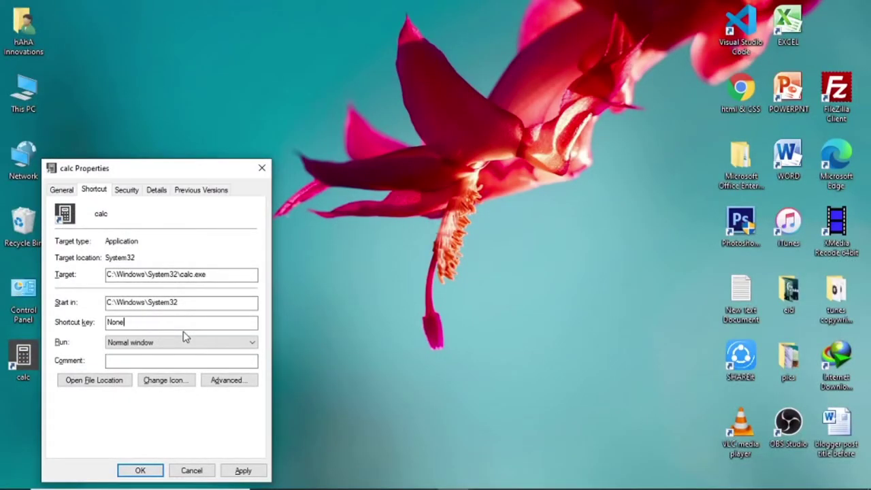
{"action": "key", "text": "ctrl+alt+c"}
{"action": "left_click", "coordinate": [139, 470]}
{"action": "right_click", "coordinate": [436, 119]}
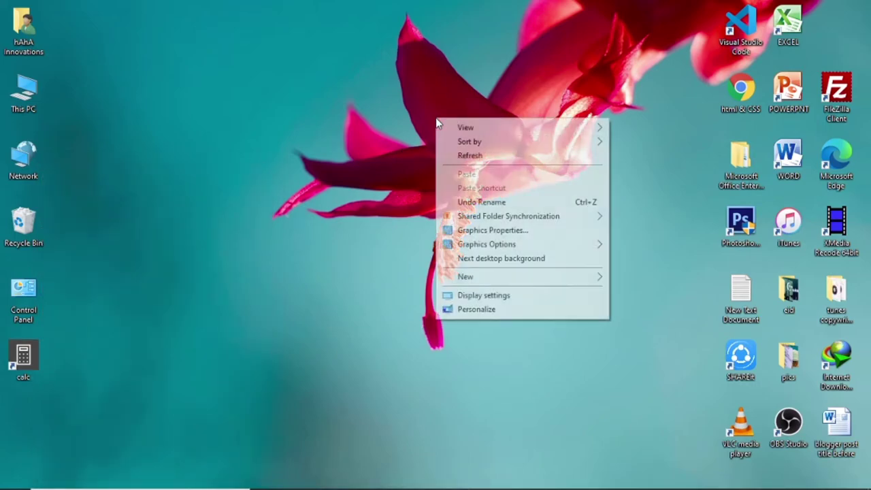
{"action": "left_click", "coordinate": [461, 157]}
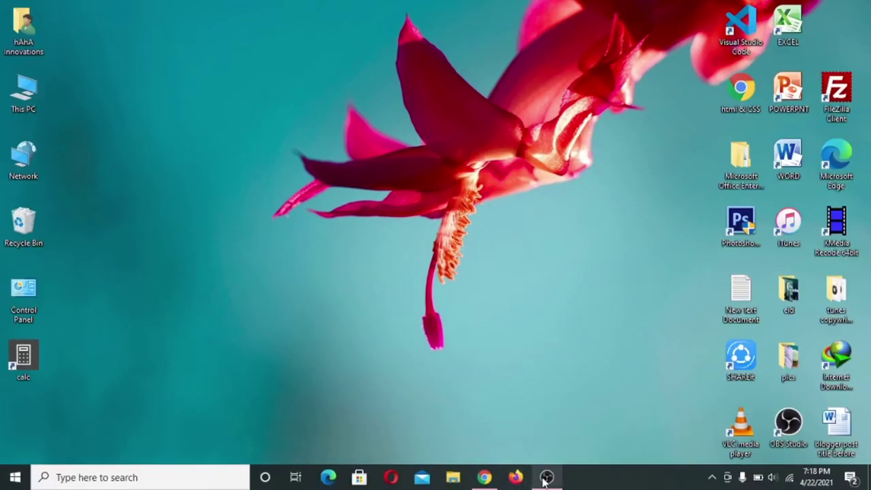
Switch to Chrome and open the About page of the hAhA Innovations YouTube channel
{"action": "left_click", "coordinate": [484, 477]}
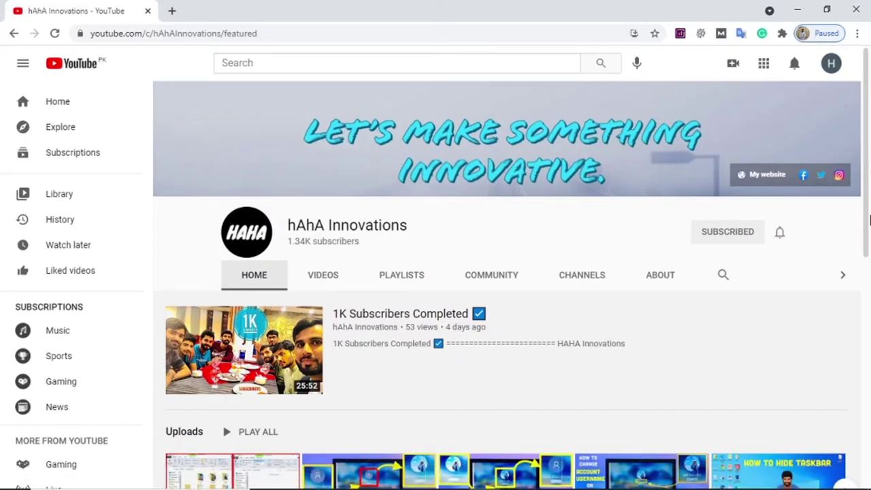
{"action": "left_click", "coordinate": [636, 284]}
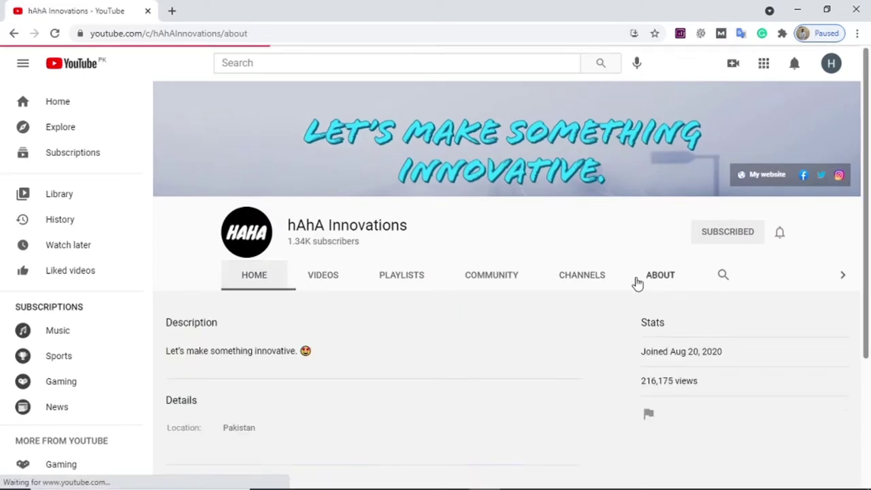
{"action": "scroll", "coordinate": [869, 207], "scroll_direction": "down", "scroll_amount": 2}
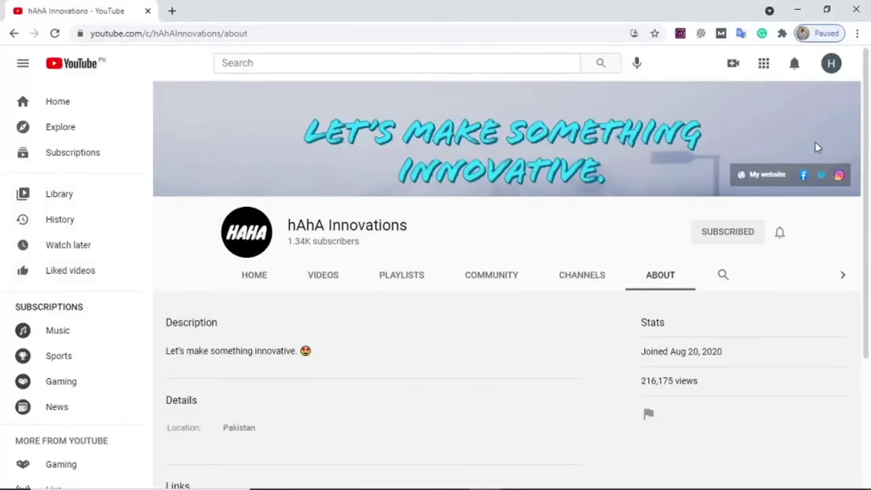
Test the assigned shortcut key over the YouTube page by launching Calculator, closing it and launching it again
{"action": "key", "text": "XF86Calculator"}
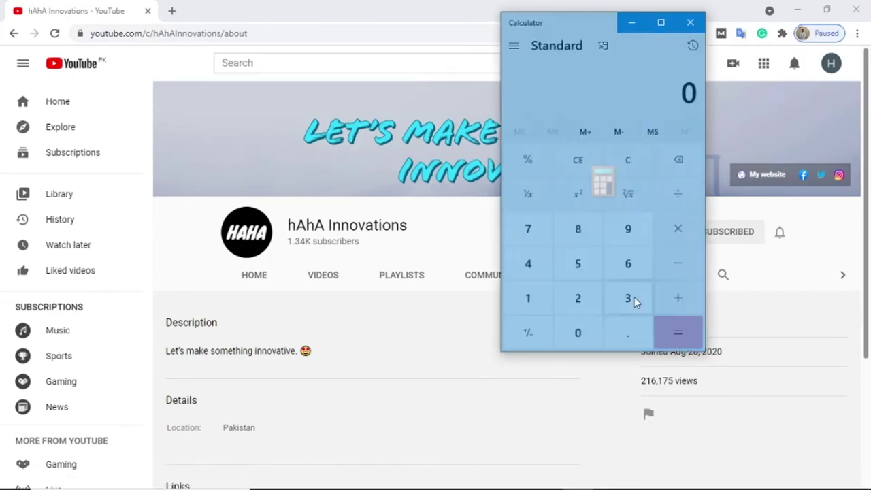
{"action": "left_click", "coordinate": [690, 24]}
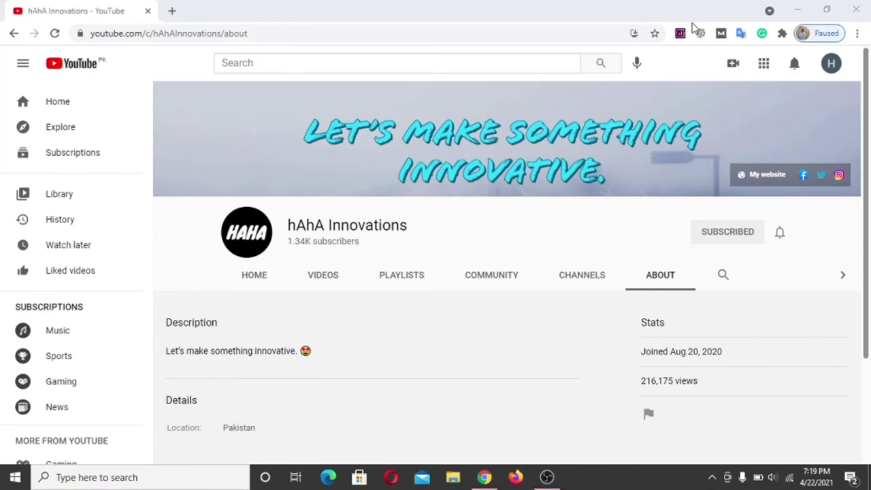
{"action": "key", "text": "XF86Calculator"}
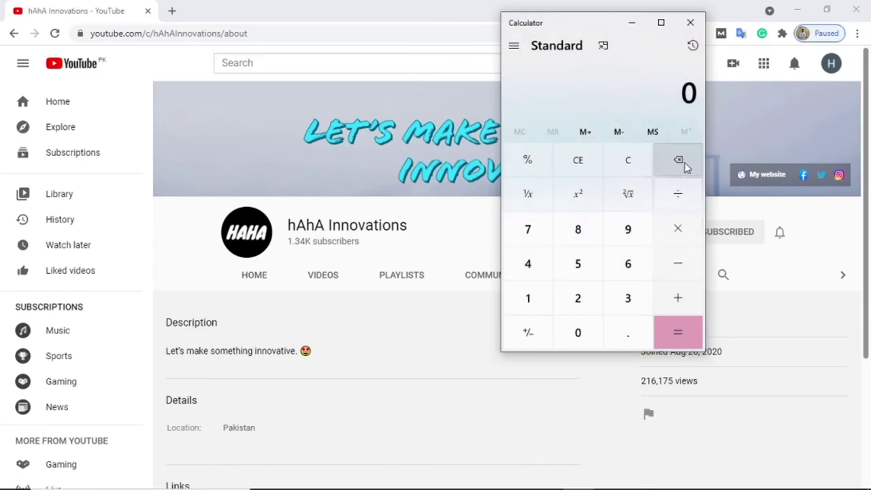
Move the Calculator window aside, multiply 8181 by 987, and close the app
{"action": "left_click_drag", "start_coordinate": [608, 26], "coordinate": [752, 86]}
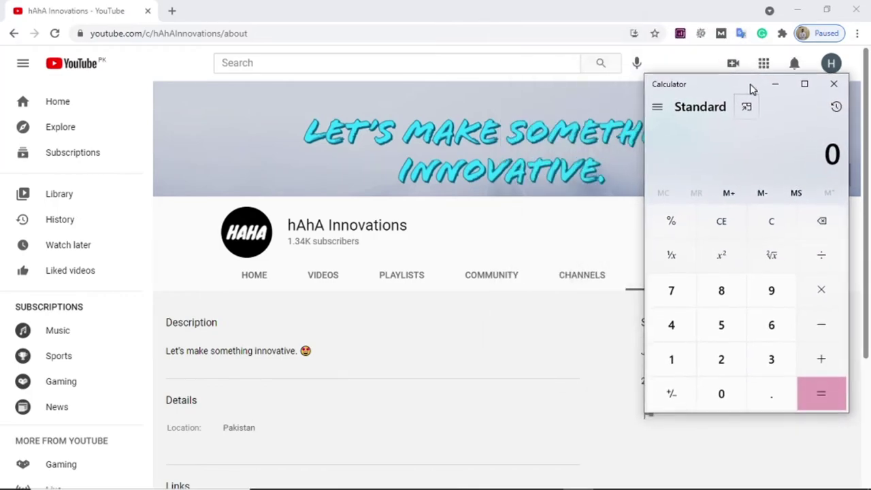
{"action": "left_click", "coordinate": [706, 311]}
{"action": "left_click", "coordinate": [678, 360]}
{"action": "left_click", "coordinate": [714, 309]}
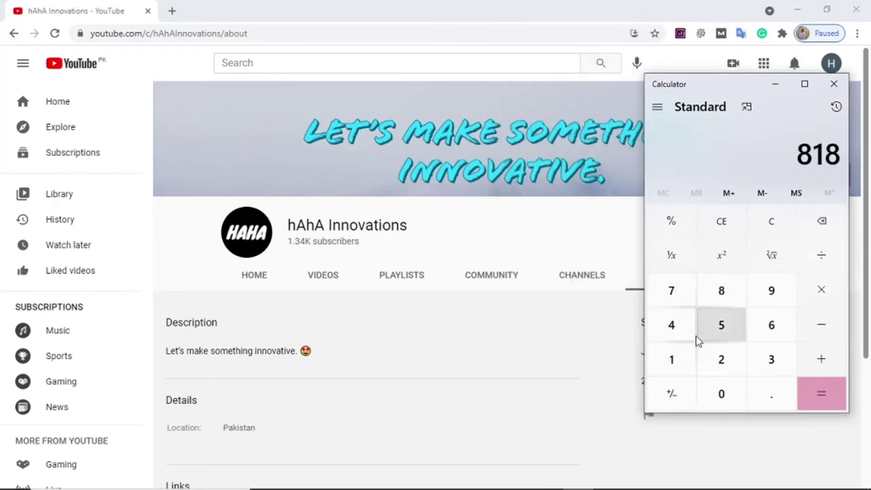
{"action": "left_click", "coordinate": [674, 372]}
{"action": "left_click", "coordinate": [829, 297]}
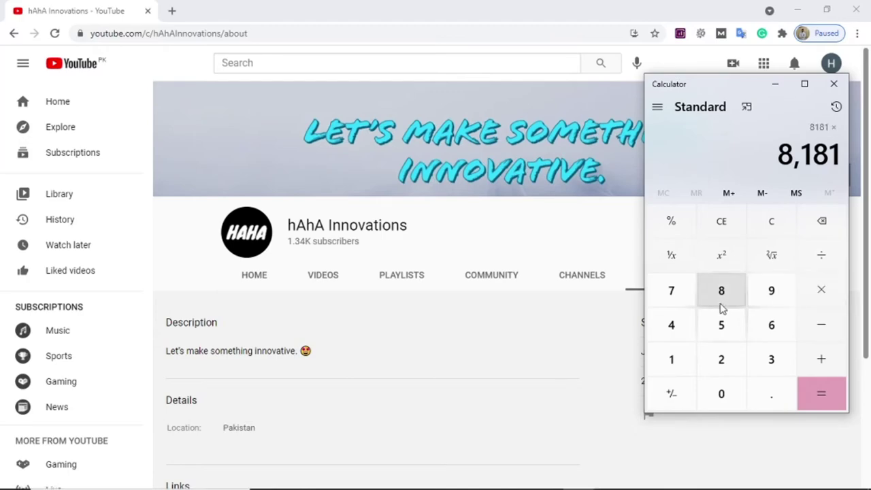
{"action": "left_click", "coordinate": [759, 297]}
{"action": "left_click", "coordinate": [715, 298]}
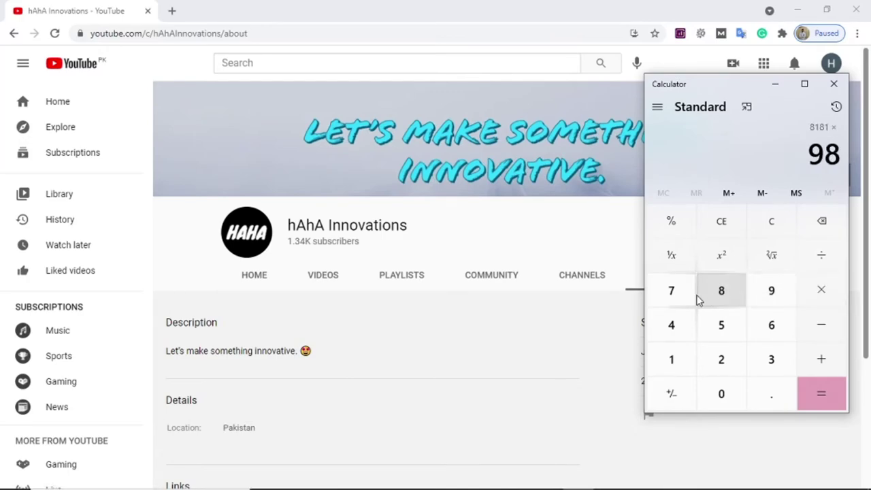
{"action": "left_click", "coordinate": [681, 298]}
{"action": "left_click", "coordinate": [829, 401]}
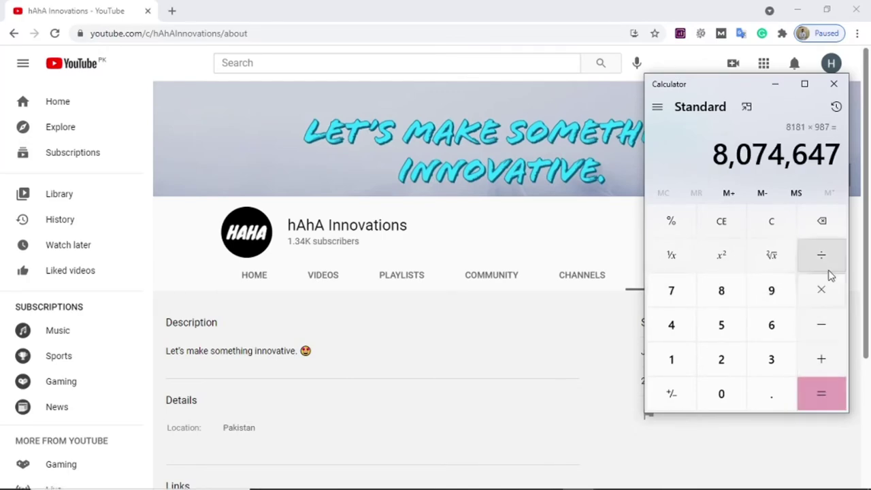
{"action": "left_click", "coordinate": [833, 84]}
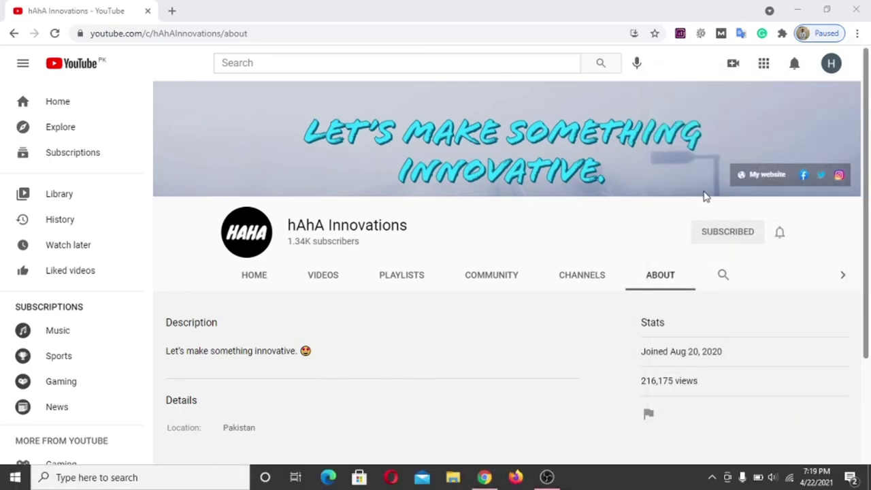
Launch and close Calculator once more with its shortcut key, and minimize Chrome to return to a refreshed desktop
{"action": "key", "text": "XF86Calculator"}
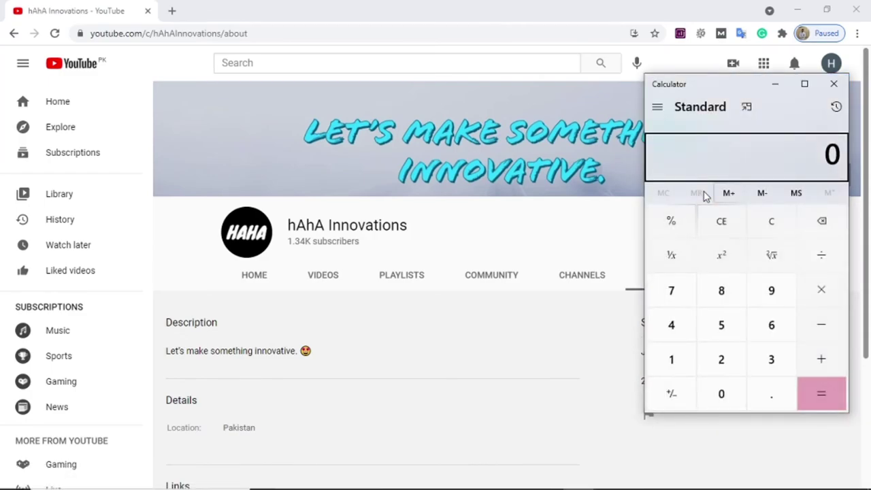
{"action": "left_click", "coordinate": [833, 85]}
{"action": "left_click", "coordinate": [797, 9]}
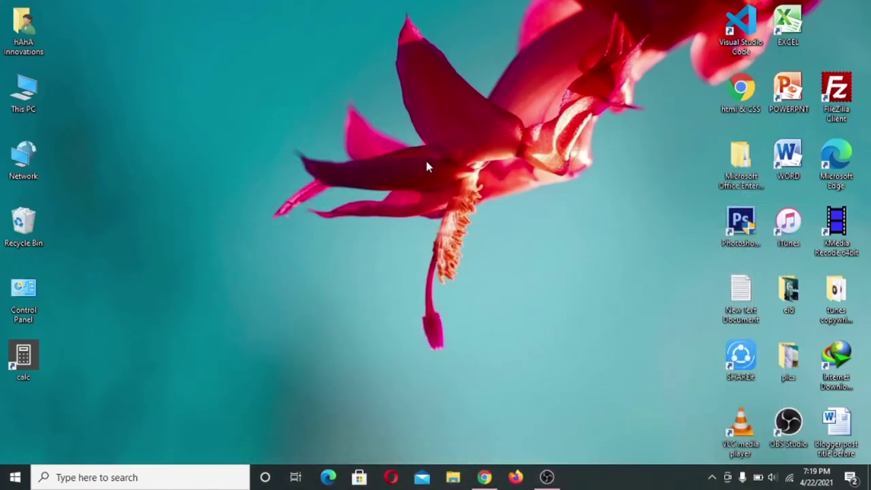
{"action": "right_click", "coordinate": [294, 120]}
{"action": "left_click", "coordinate": [325, 159]}
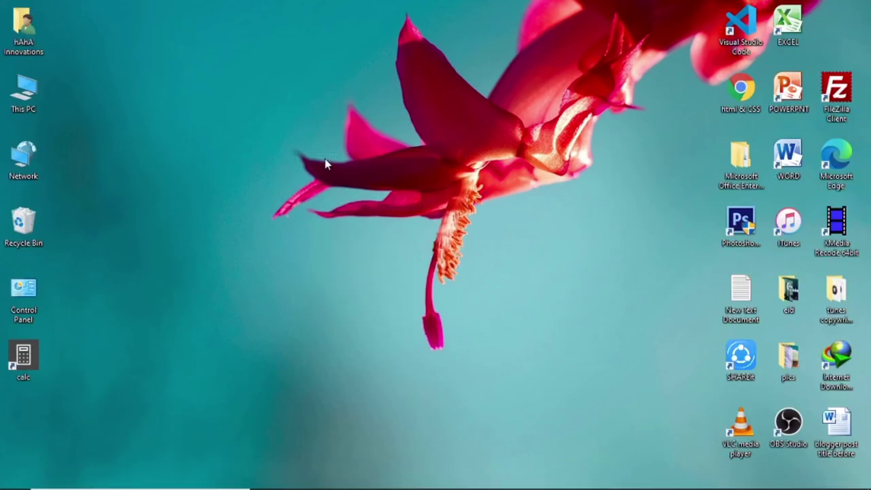
Launch Calculator over the desktop with its shortcut key, and switch its compact always-on-top view on and off
{"action": "key", "text": "ctrl+alt+c"}
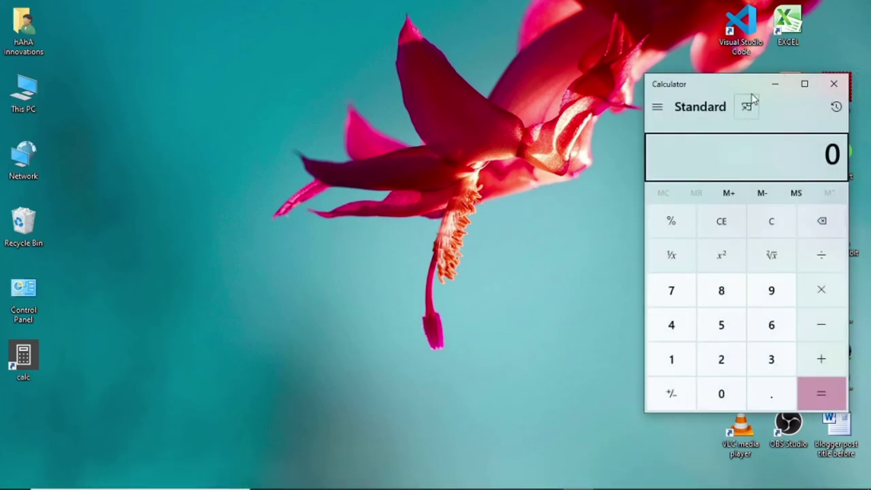
{"action": "left_click_drag", "start_coordinate": [733, 74], "coordinate": [615, 82]}
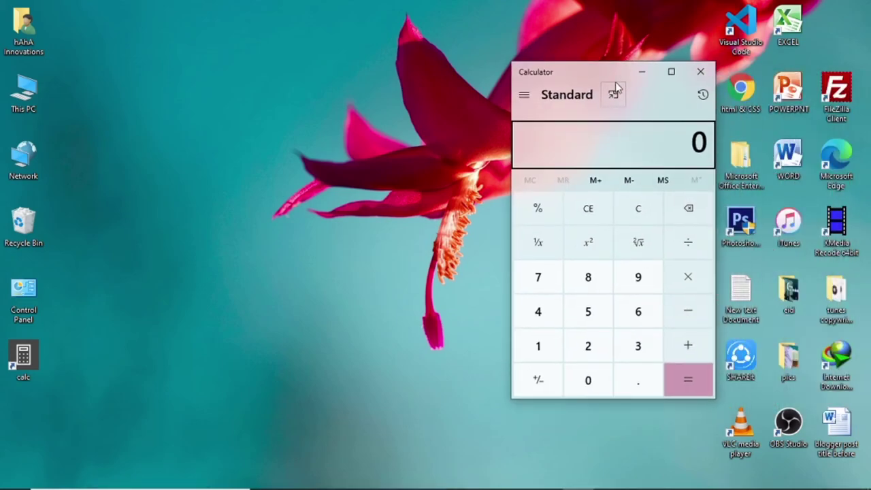
{"action": "left_click", "coordinate": [613, 90]}
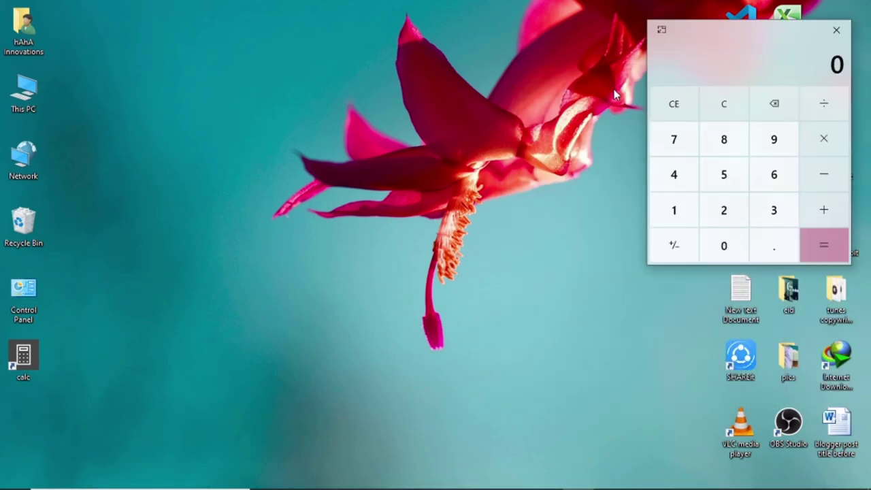
{"action": "left_click", "coordinate": [659, 33]}
Switch Calculator to Scientific mode and close the app
{"action": "left_click", "coordinate": [526, 95]}
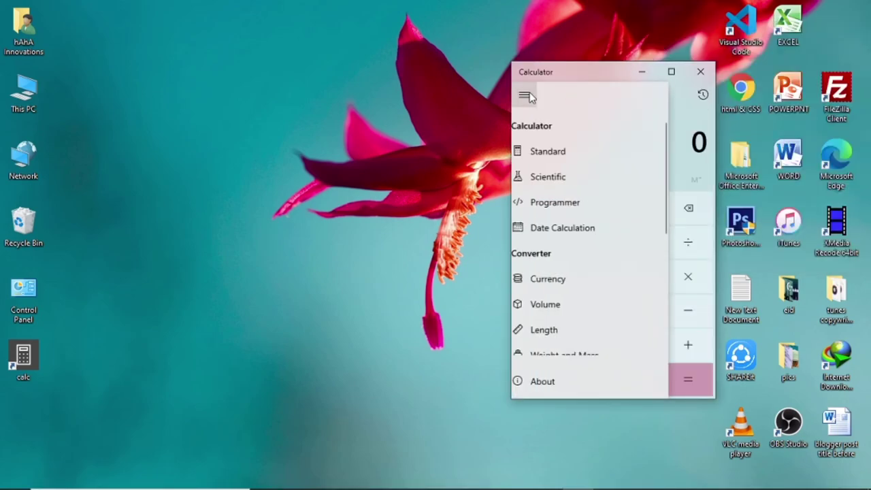
{"action": "left_click", "coordinate": [563, 176]}
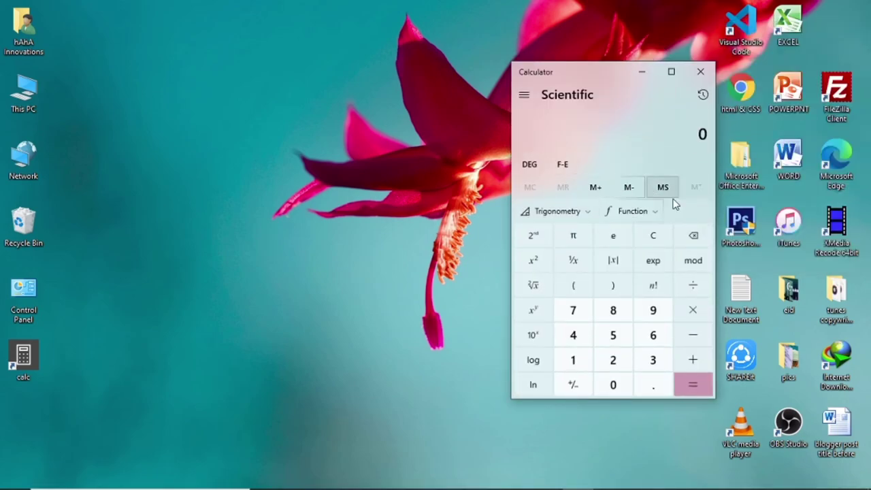
{"action": "left_click", "coordinate": [699, 73]}
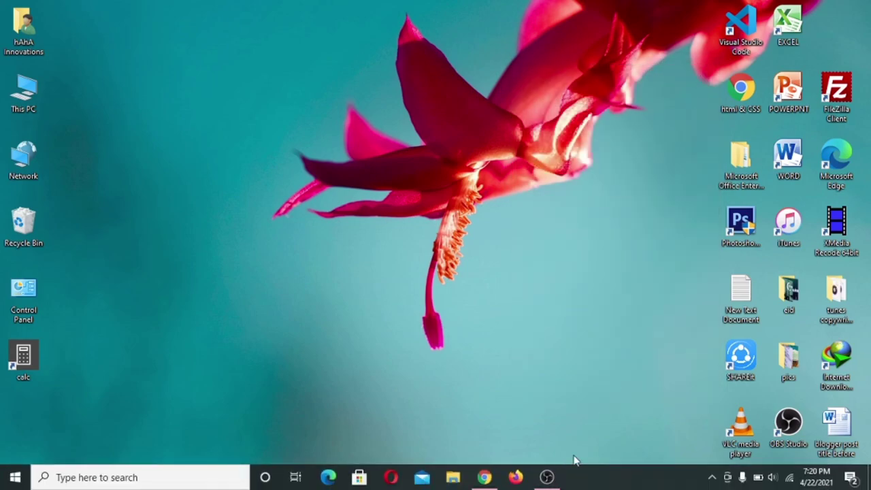